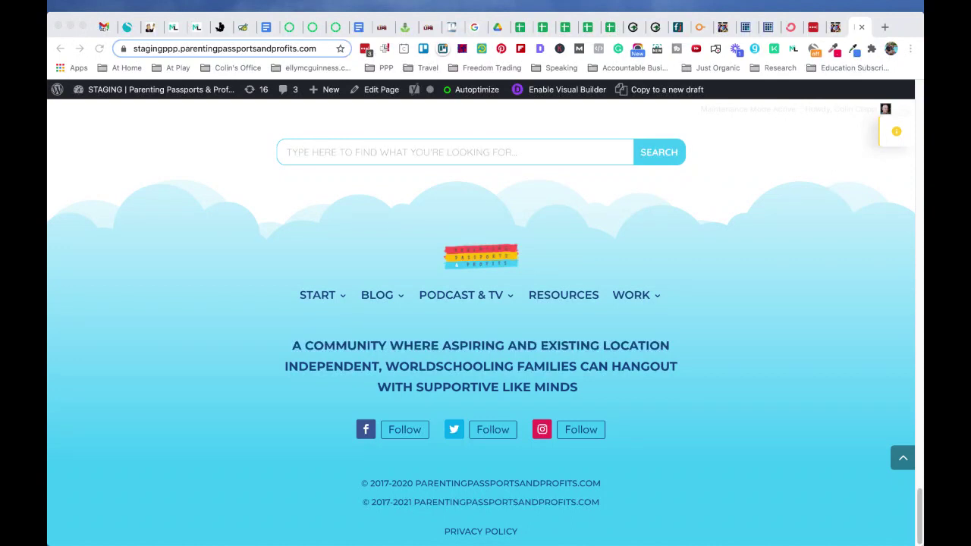
# Step: Bring the browser forward and switch to Divi's Edit Global Footer Layout editor
pyautogui.click(387, 371)
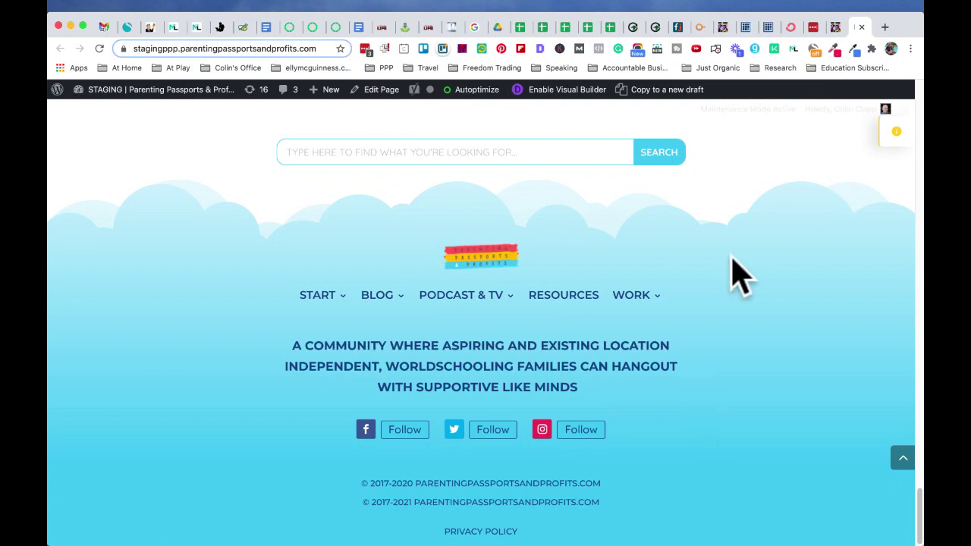
pyautogui.click(834, 27)
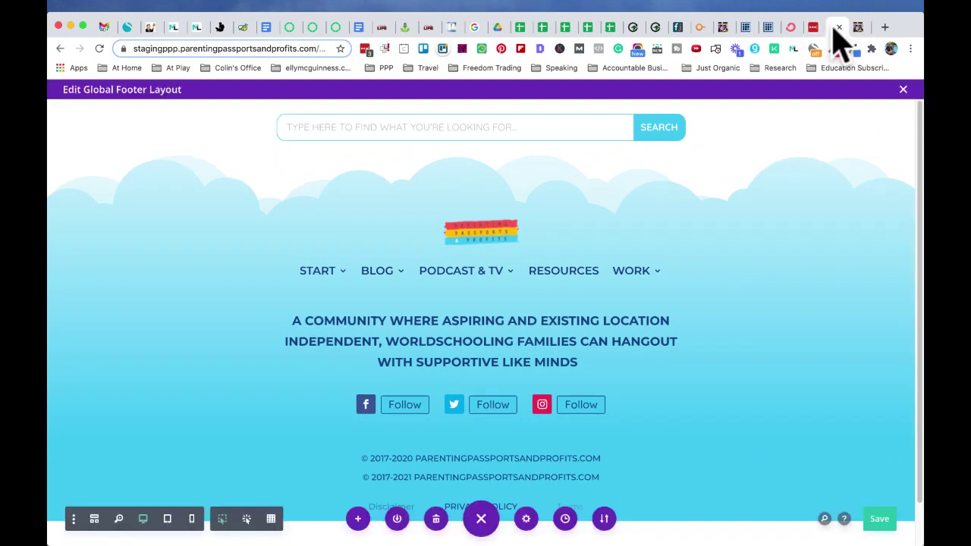
pyautogui.moveTo(769, 278)
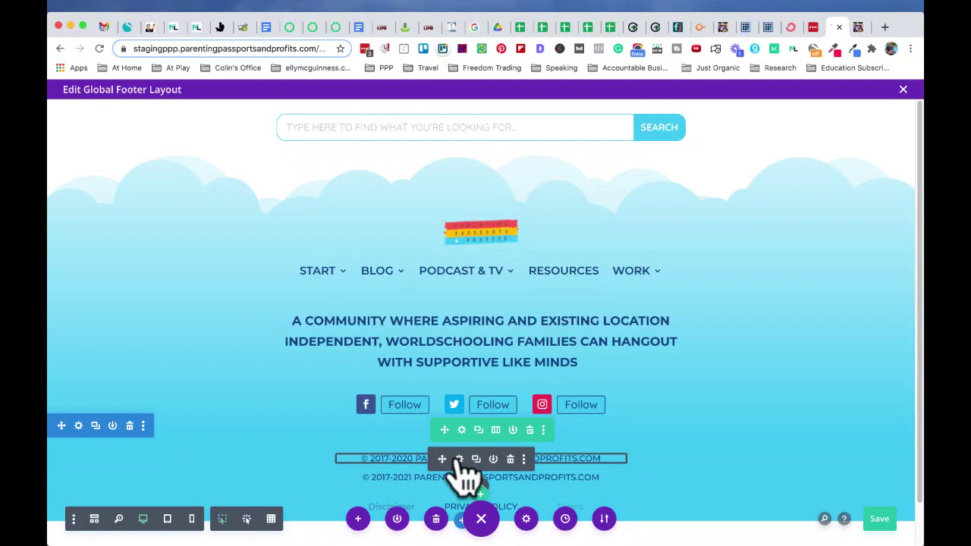
# Step: Inspect the 2017-2020 copyright text module's settings and close them without changes
pyautogui.click(458, 460)
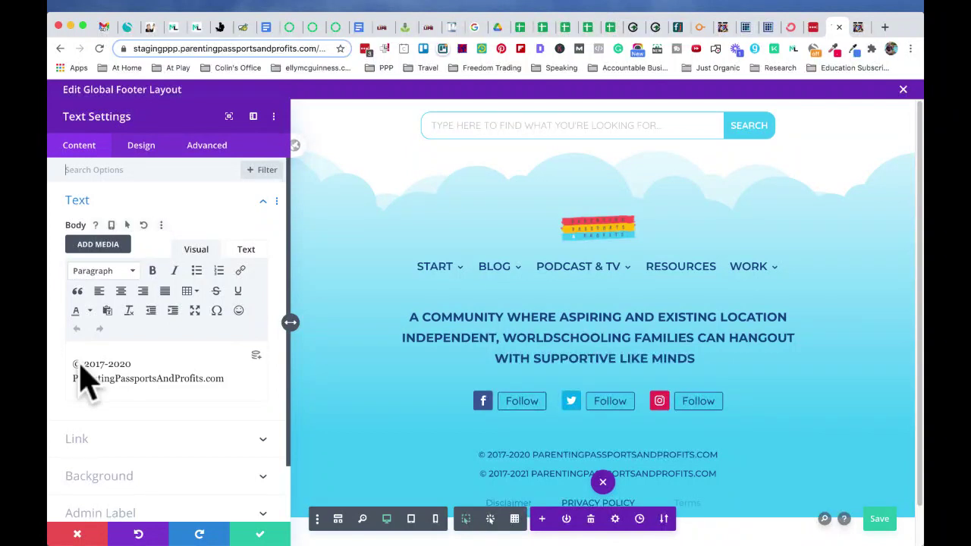
pyautogui.click(228, 378)
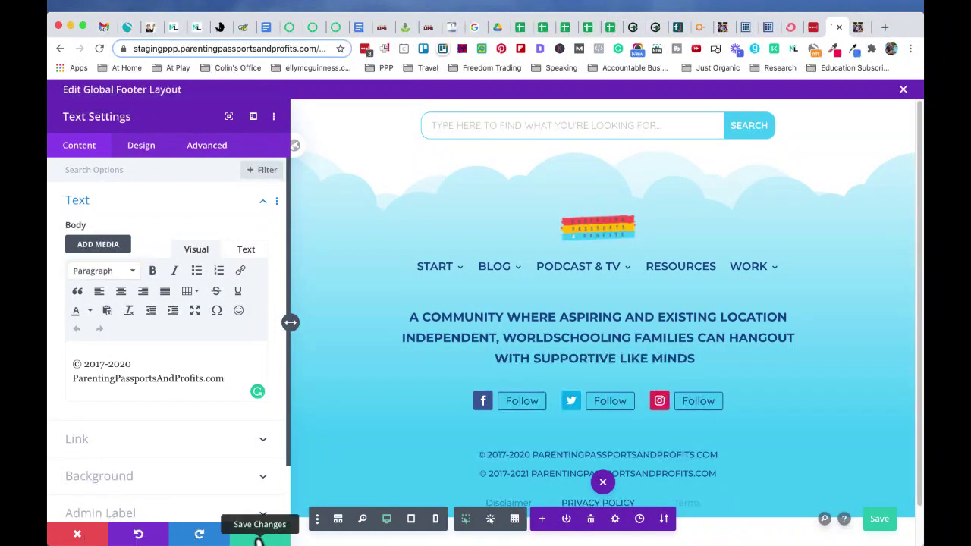
pyautogui.click(76, 535)
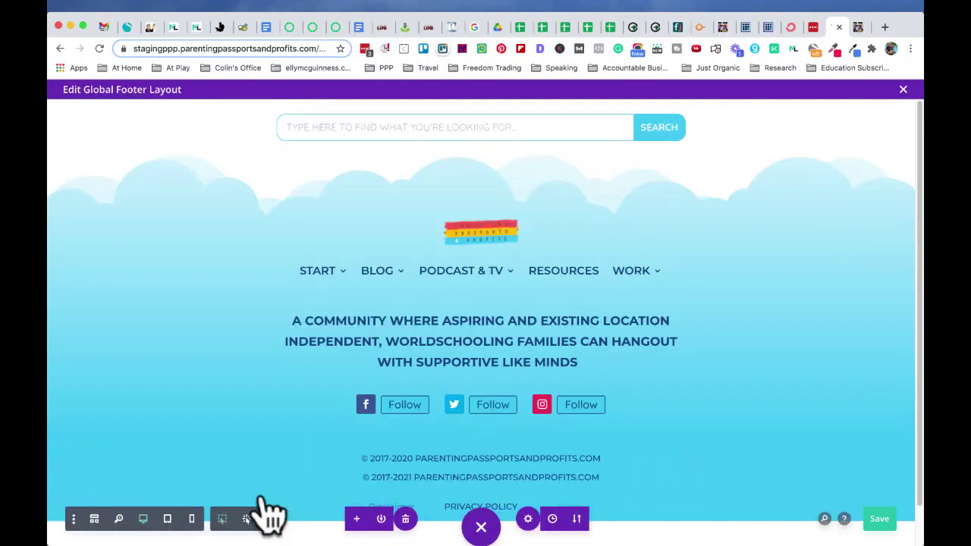
# Step: Remove the dynamic date content from the 2017-2021 copyright module's Body field
pyautogui.moveTo(461, 493)
pyautogui.click(459, 479)
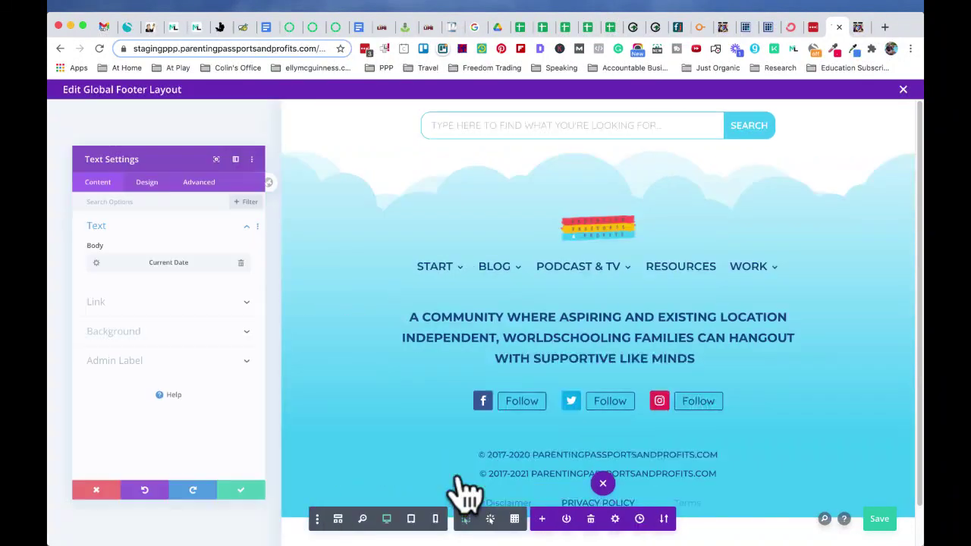
pyautogui.moveTo(162, 238)
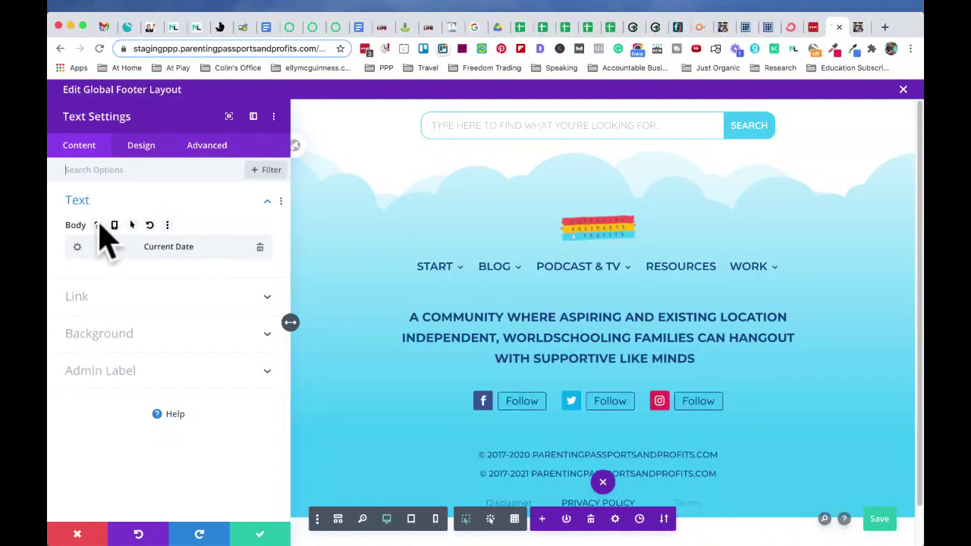
pyautogui.click(260, 251)
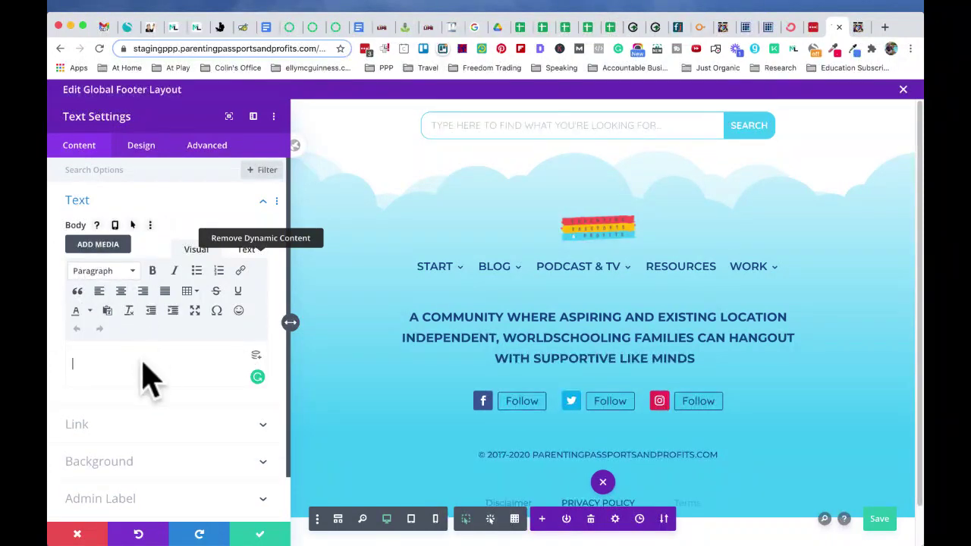
# Step: Insert dynamic Current Date with default settings into the emptied module, showing January 28, 2021
pyautogui.click(257, 355)
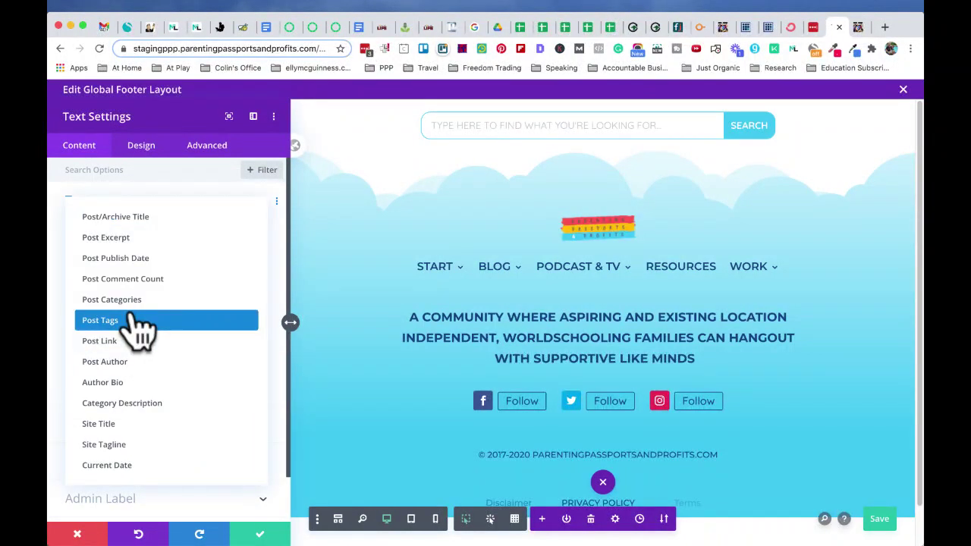
pyautogui.click(114, 470)
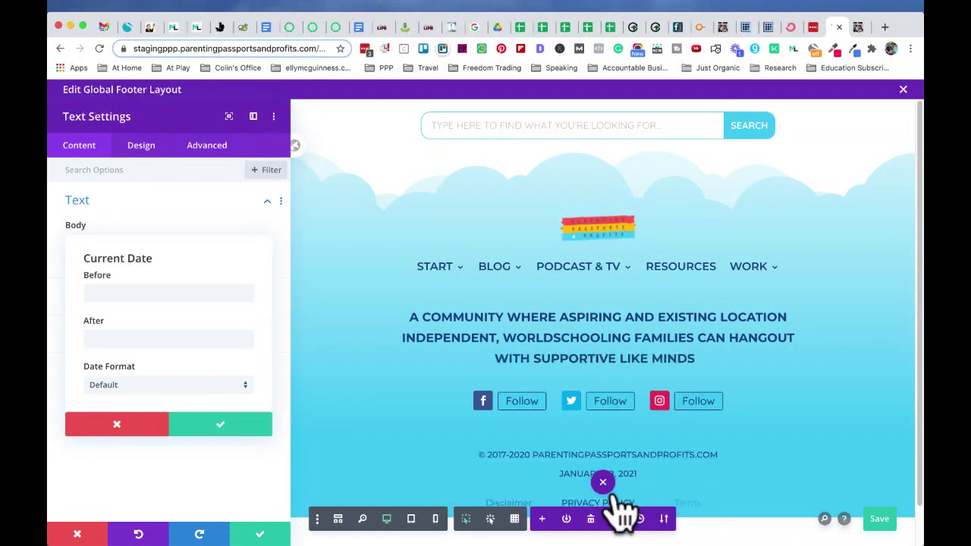
pyautogui.click(609, 493)
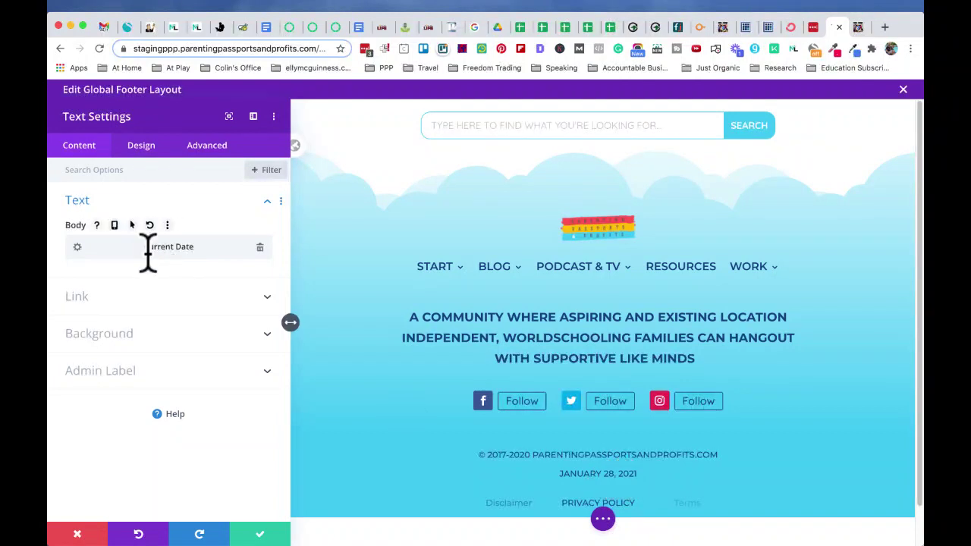
pyautogui.click(77, 248)
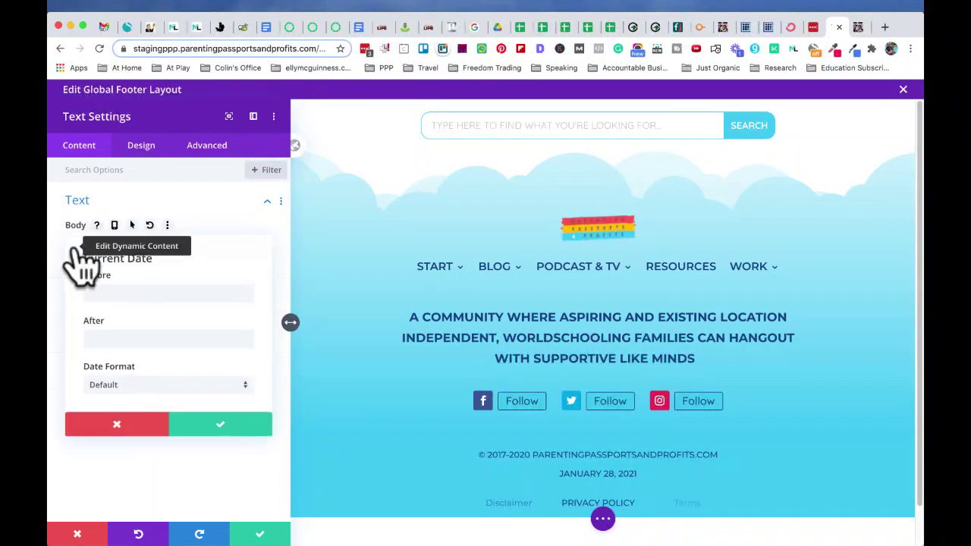
pyautogui.click(107, 387)
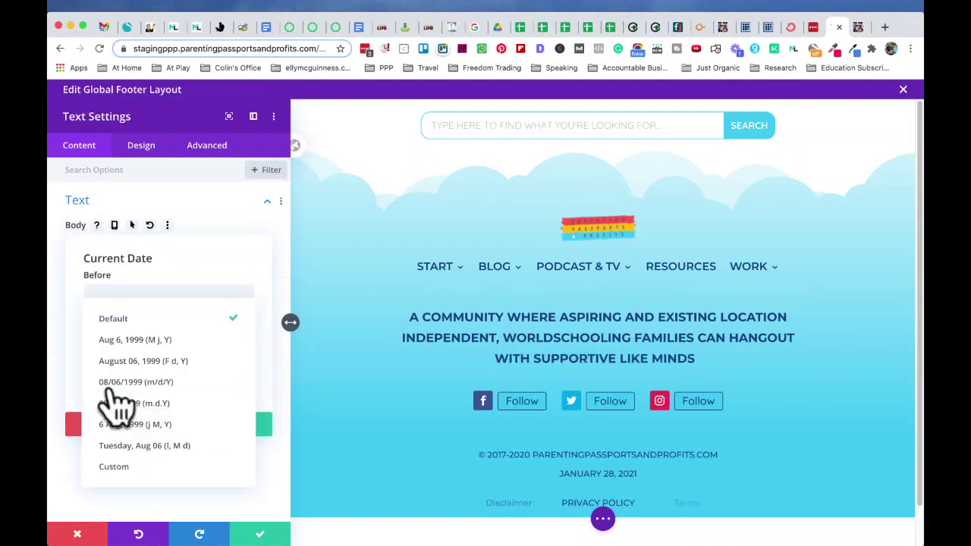
# Step: Give the Current Date custom format Y, before text '© 2017-' and after text 'Parenting'
pyautogui.click(113, 466)
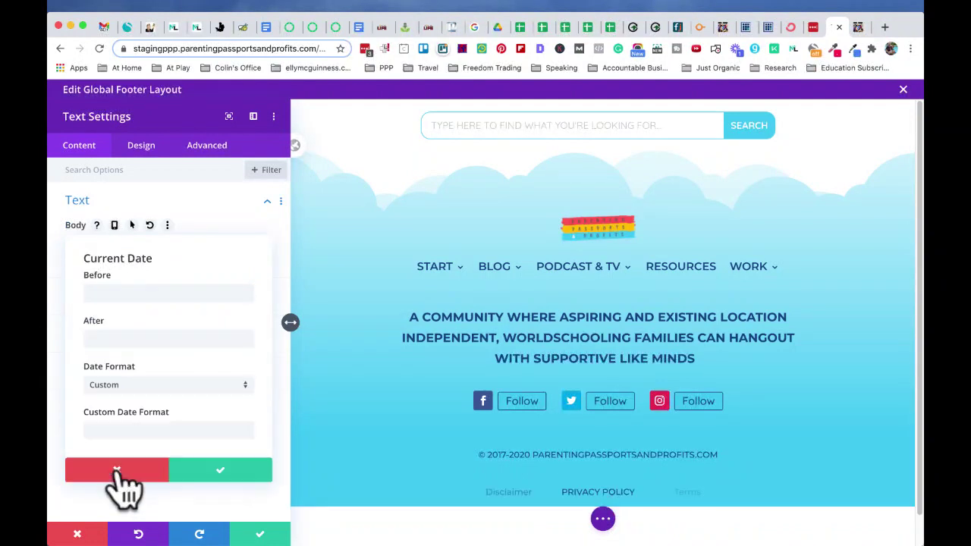
pyautogui.click(105, 431)
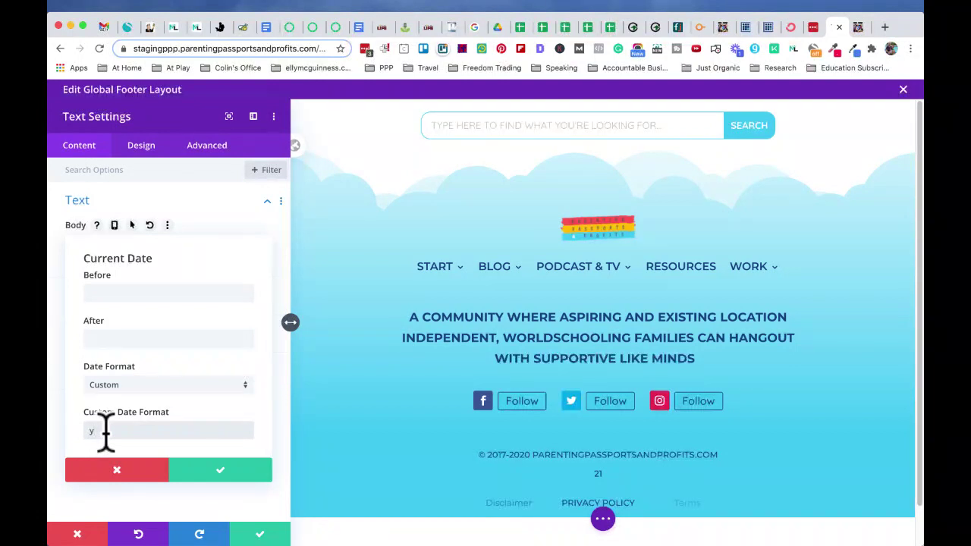
pyautogui.press('BackSpace')
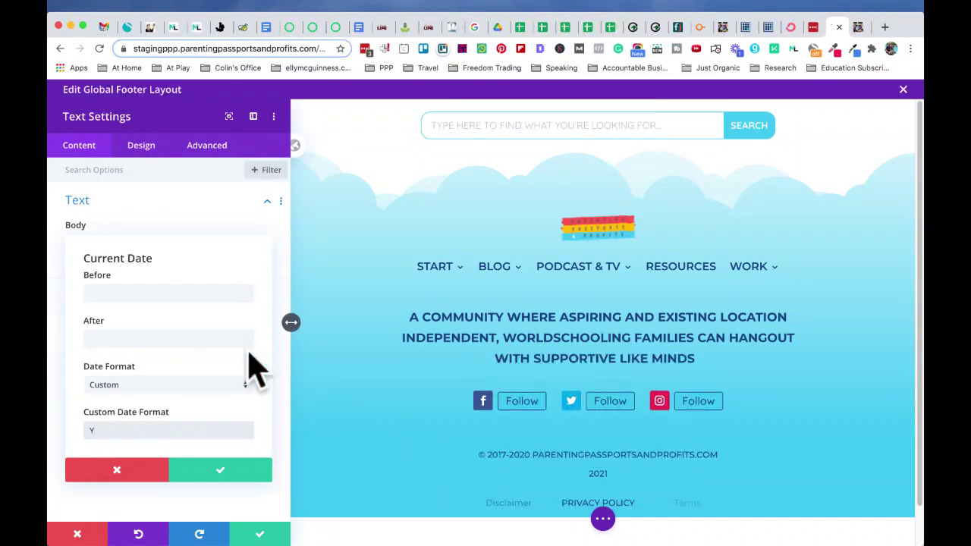
pyautogui.click(125, 292)
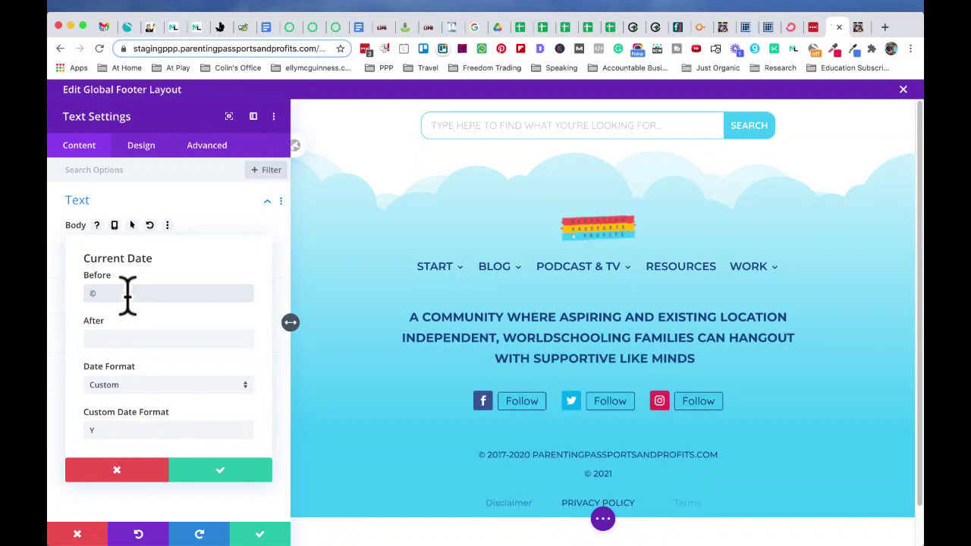
pyautogui.write('© 2017-')
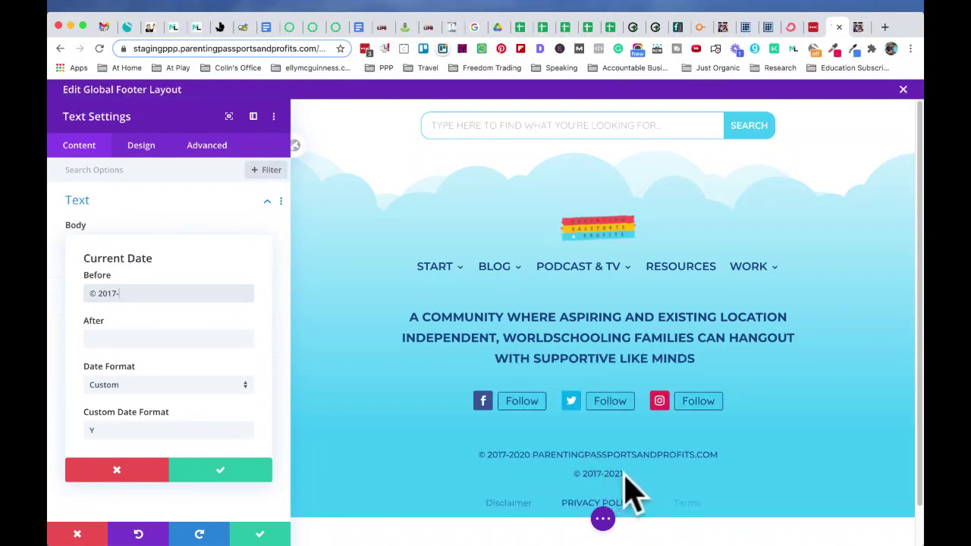
pyautogui.click(114, 339)
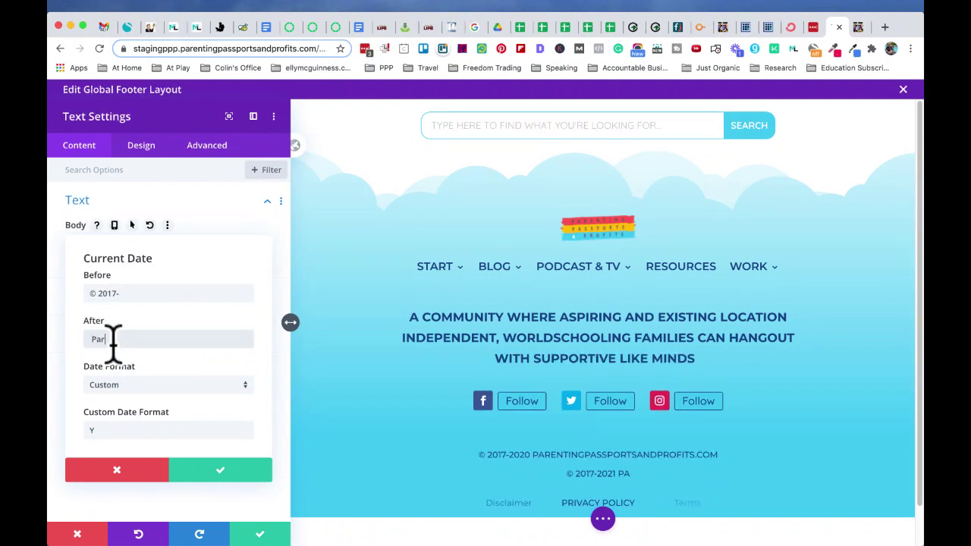
pyautogui.write('Parenting')
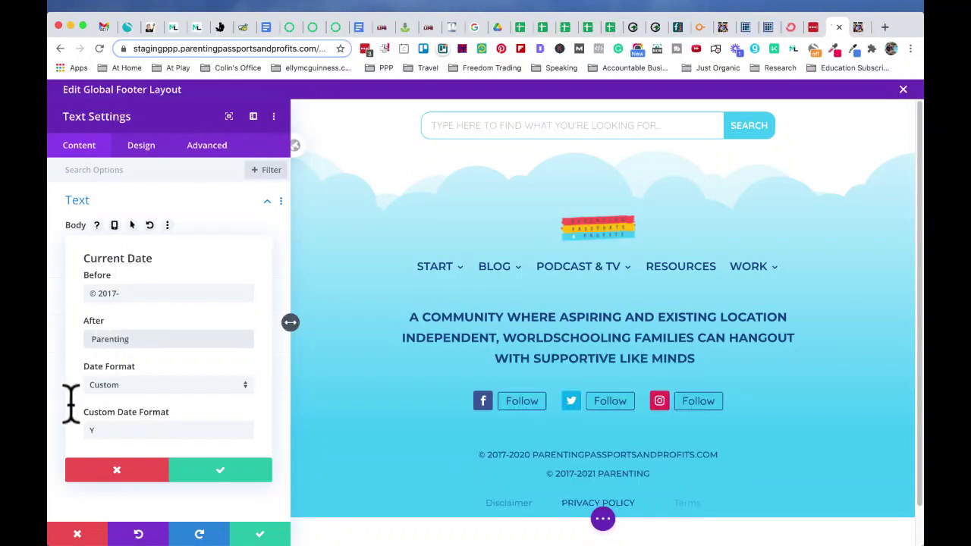
pyautogui.click(222, 472)
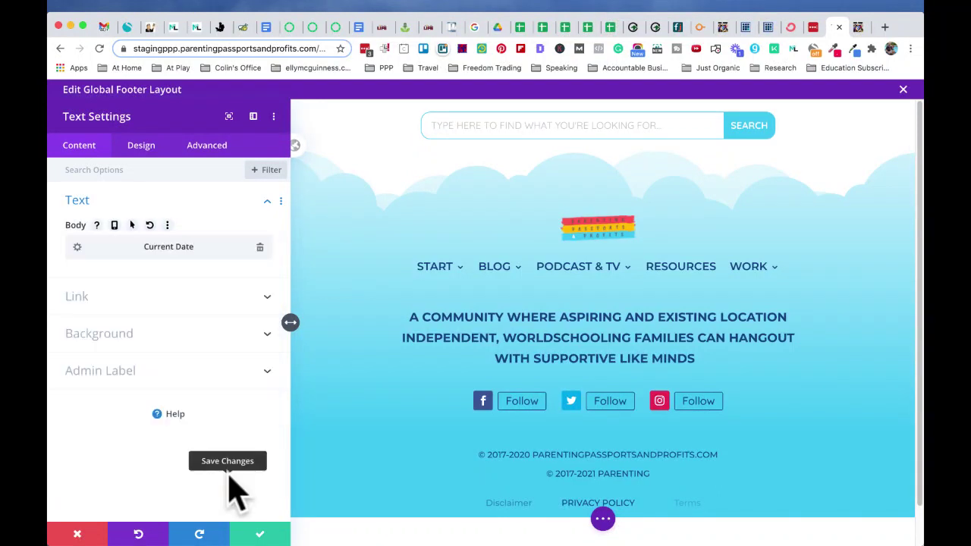
# Step: Save the text module and global footer layout, reload the site, then go to the Thrive site
pyautogui.click(259, 534)
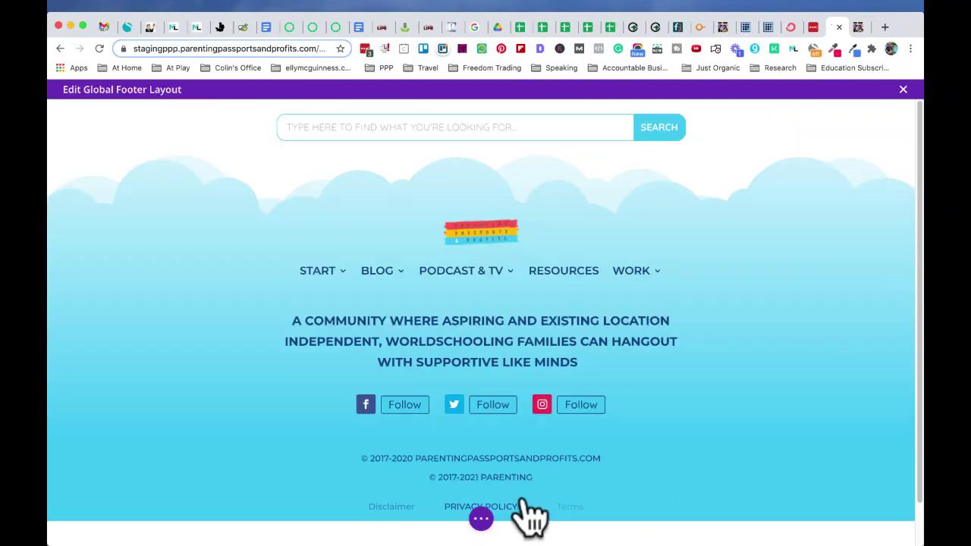
pyautogui.click(482, 520)
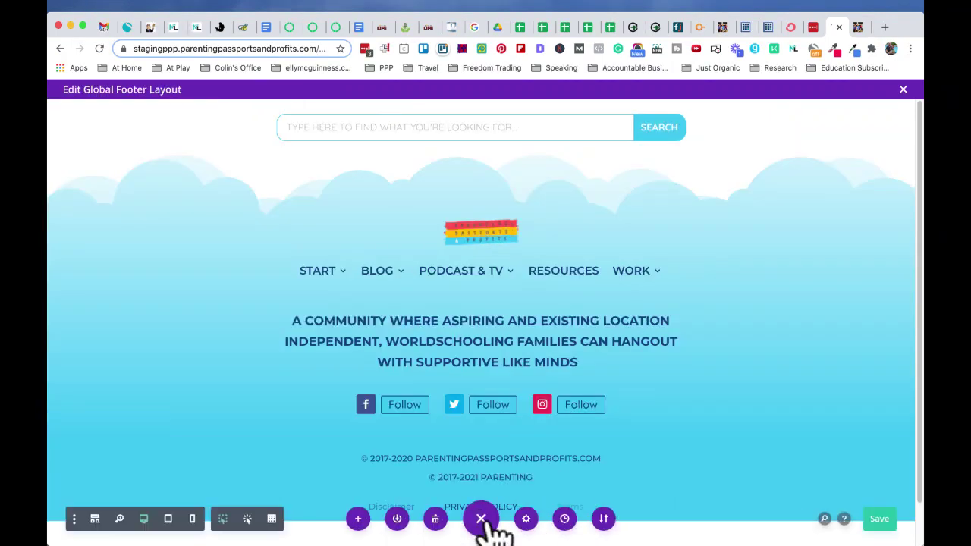
pyautogui.click(880, 521)
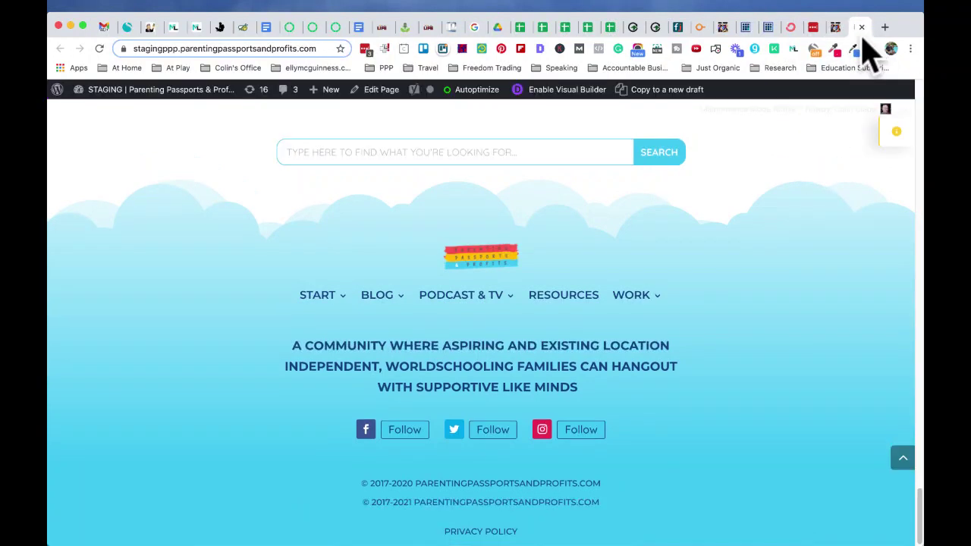
pyautogui.click(99, 49)
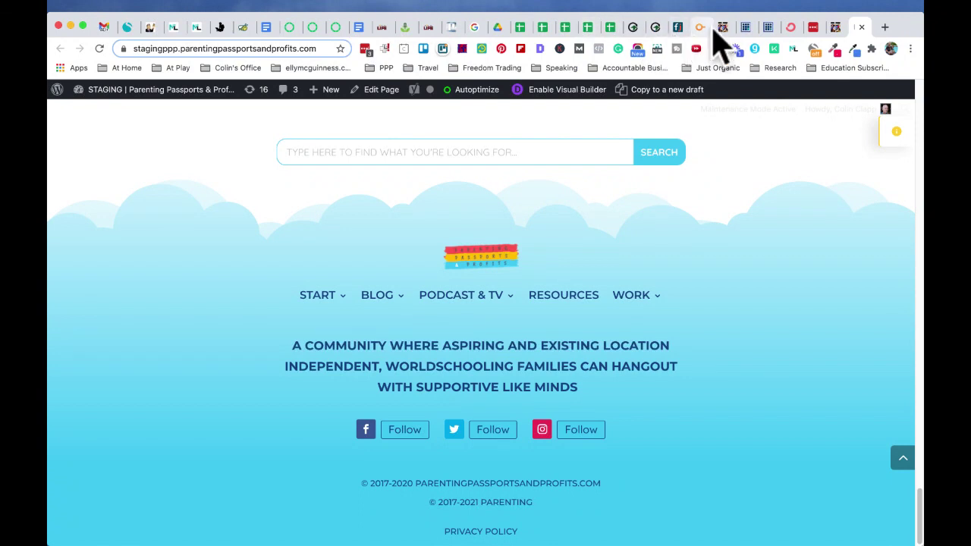
pyautogui.click(717, 29)
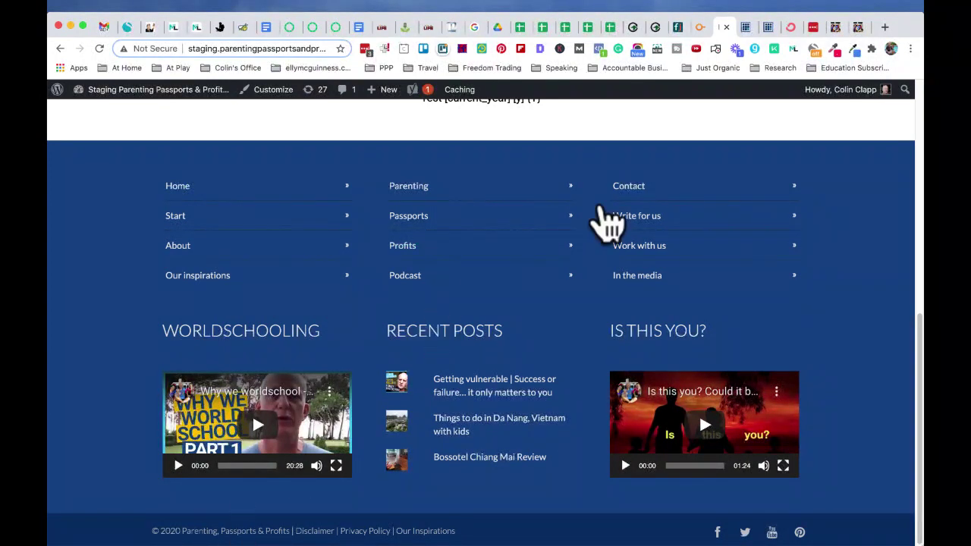
# Step: Bring up Thrive Themes General Settings showing the Footer Copyright Text field
pyautogui.click(746, 31)
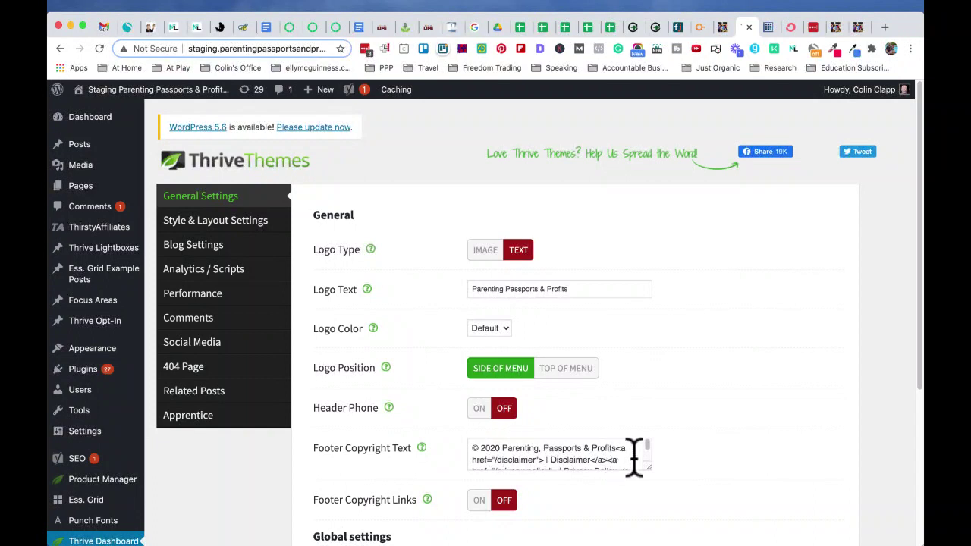
# Step: Add {Y} after © 2020 in Footer Copyright Text and save all changes
pyautogui.click(498, 453)
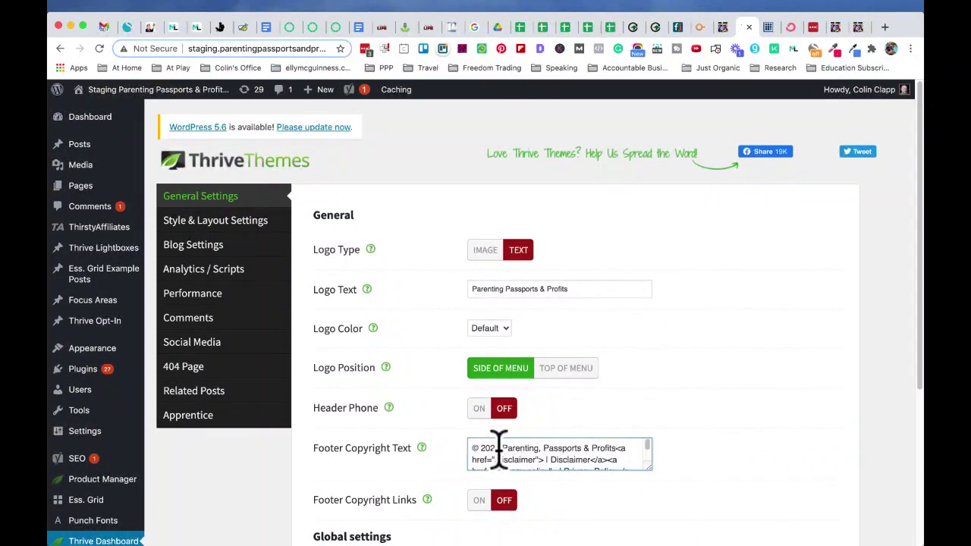
pyautogui.moveTo(422, 449)
pyautogui.click(504, 449)
pyautogui.write('-')
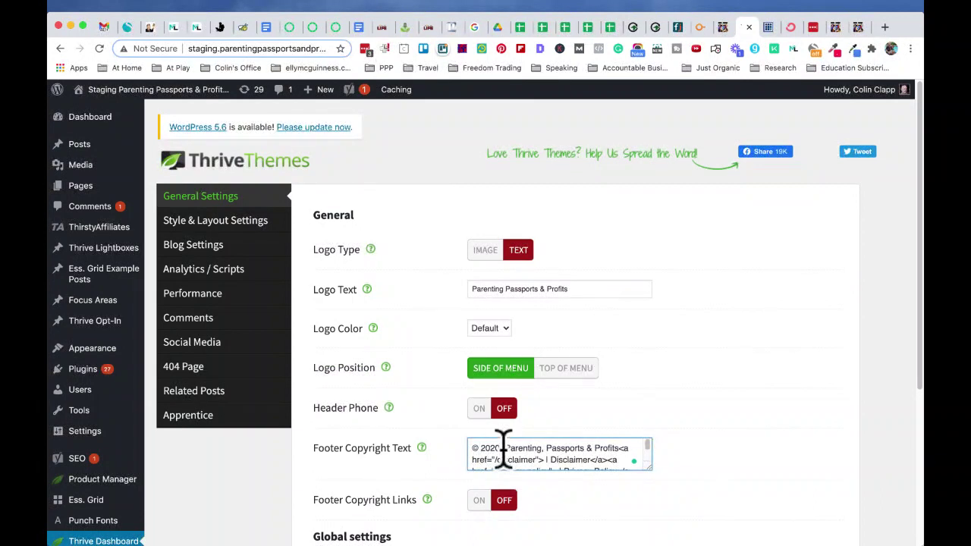
pyautogui.write('2')
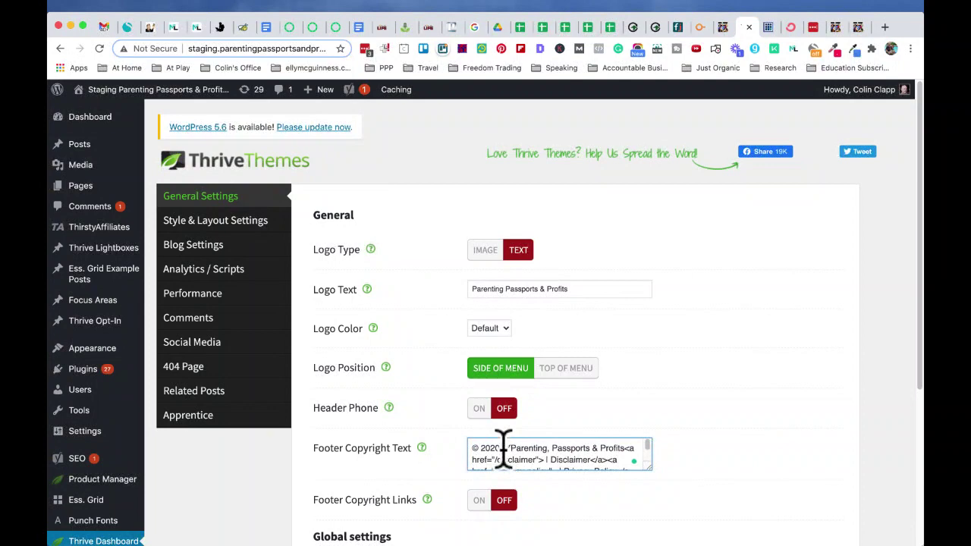
pyautogui.write('0')
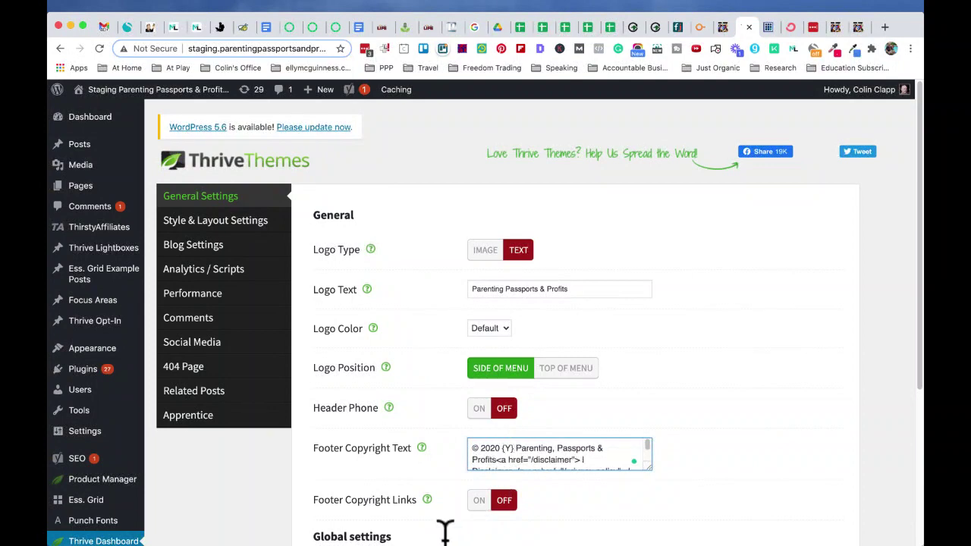
pyautogui.scroll(-5, 421, 534)
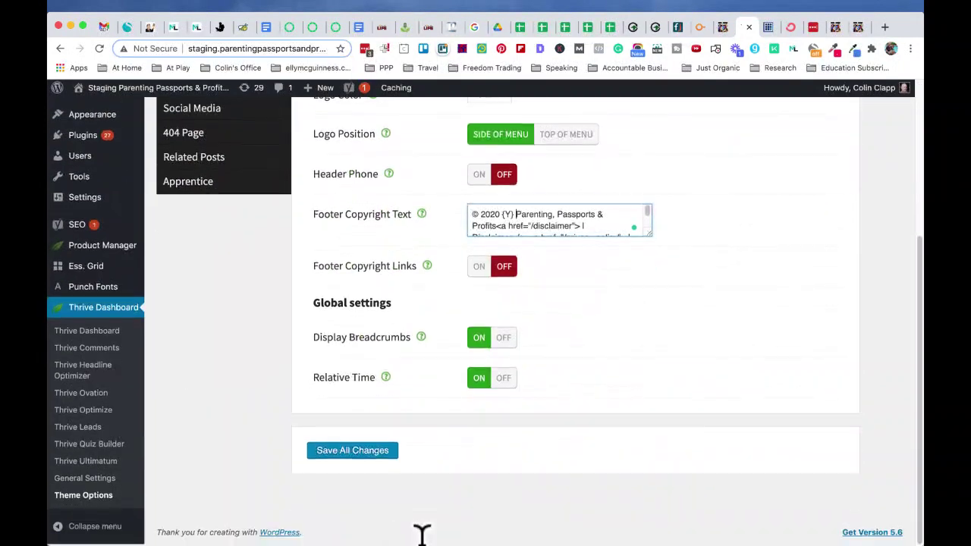
pyautogui.click(360, 457)
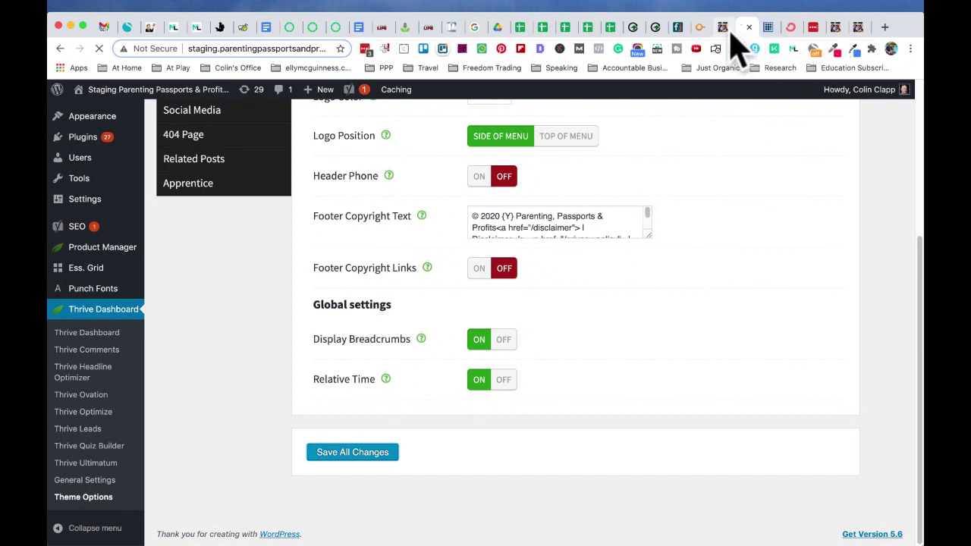
pyautogui.click(729, 34)
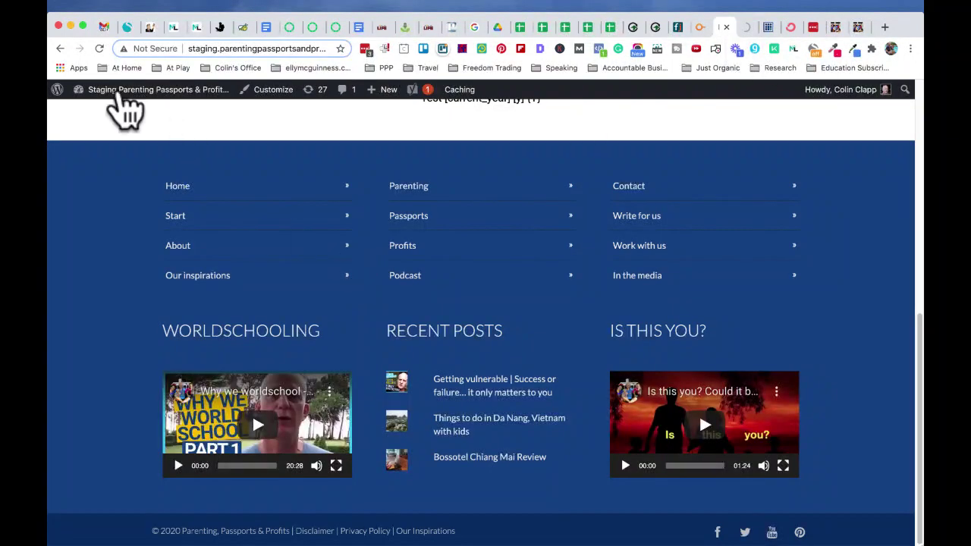
# Step: Reload the site to confirm the footer reads © 2020 2021, then return to Thrive settings
pyautogui.click(99, 49)
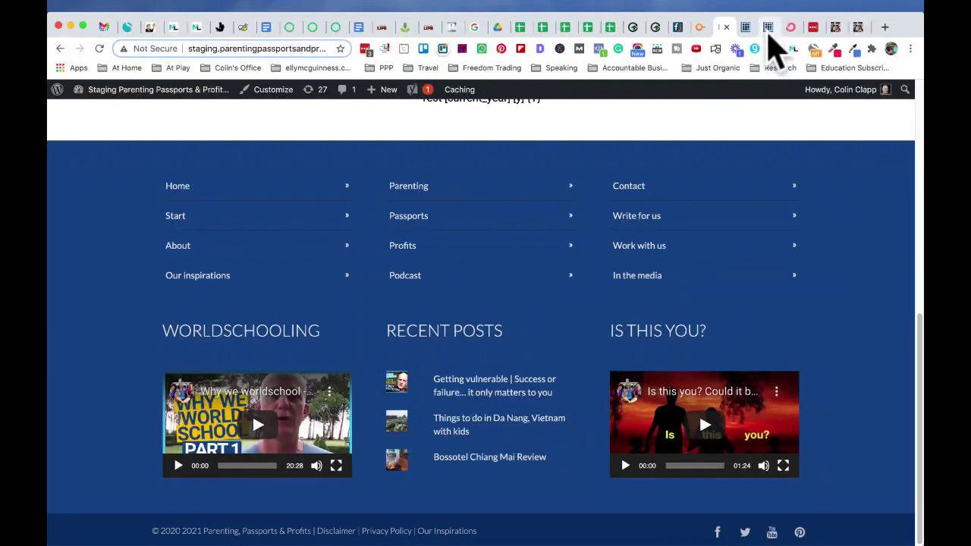
pyautogui.click(748, 28)
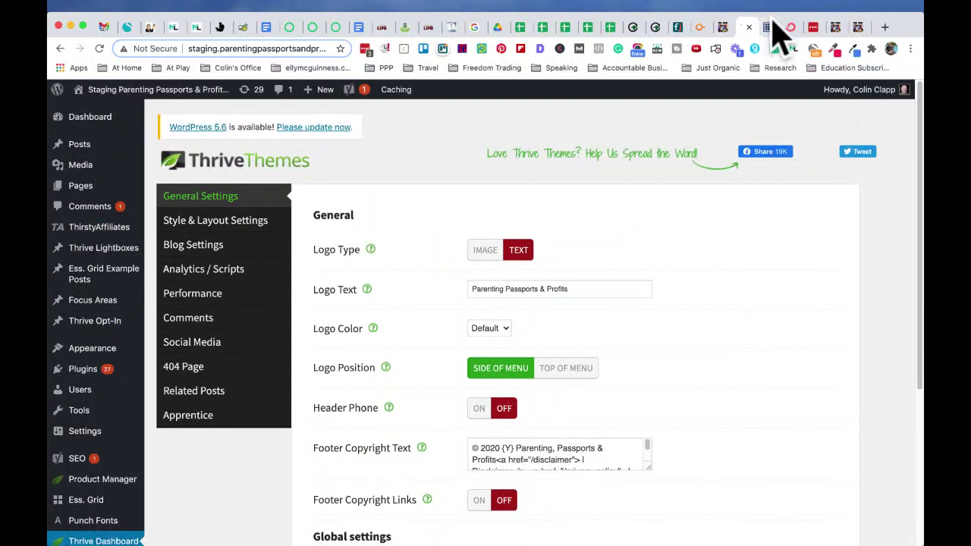
pyautogui.click(771, 28)
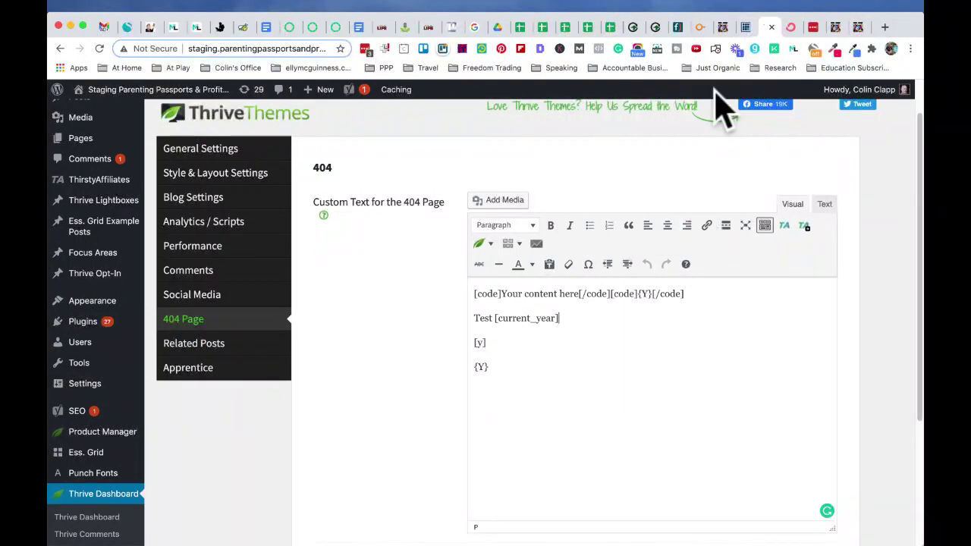
pyautogui.click(741, 29)
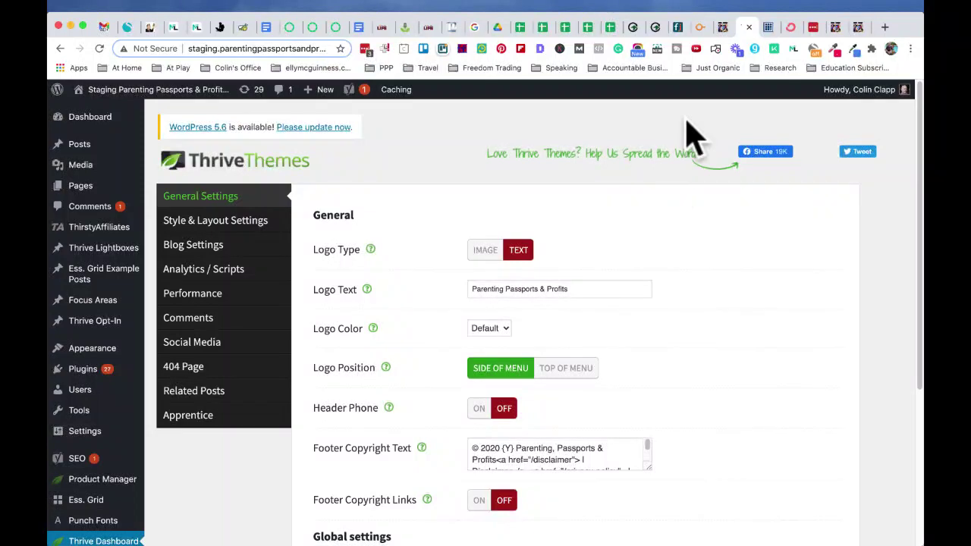
pyautogui.click(721, 27)
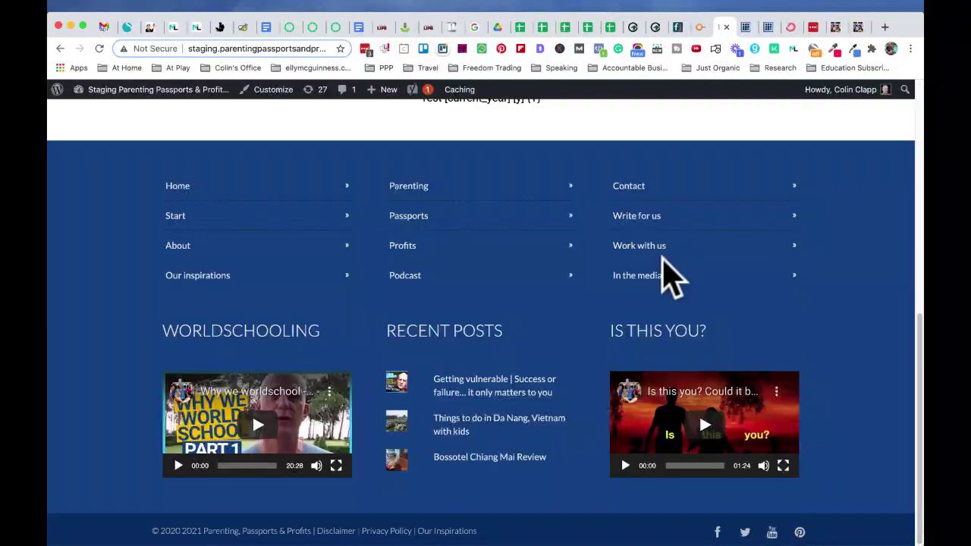
pyautogui.scroll(5, 637, 322)
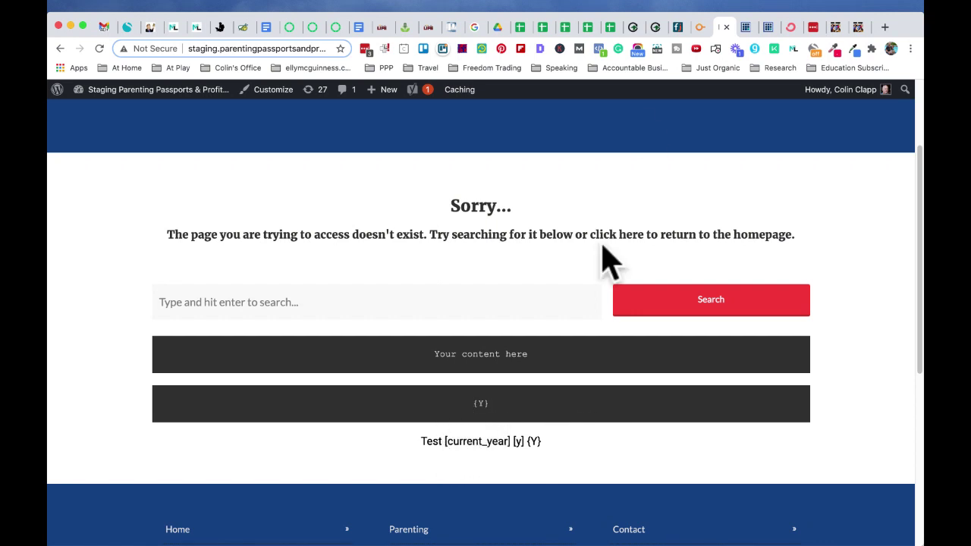
pyautogui.click(747, 29)
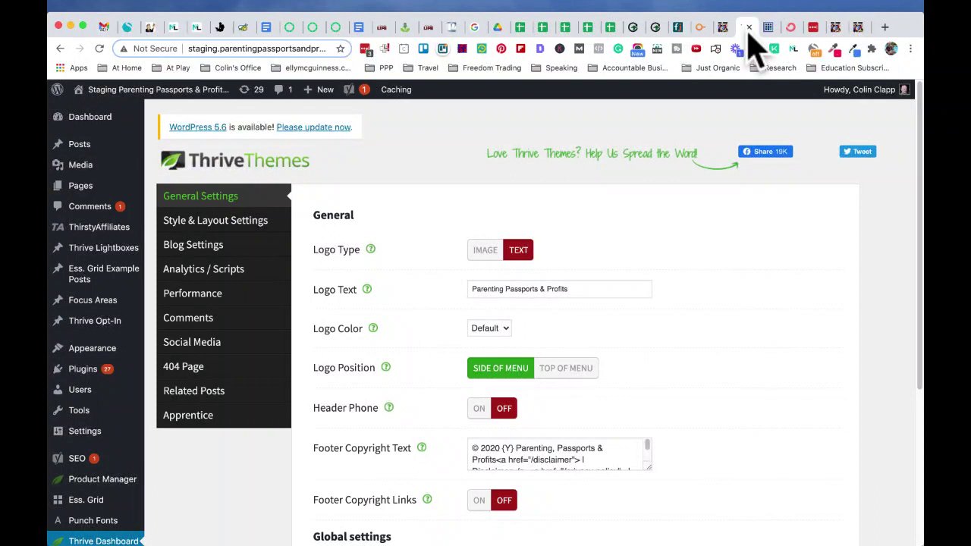
pyautogui.moveTo(99, 355)
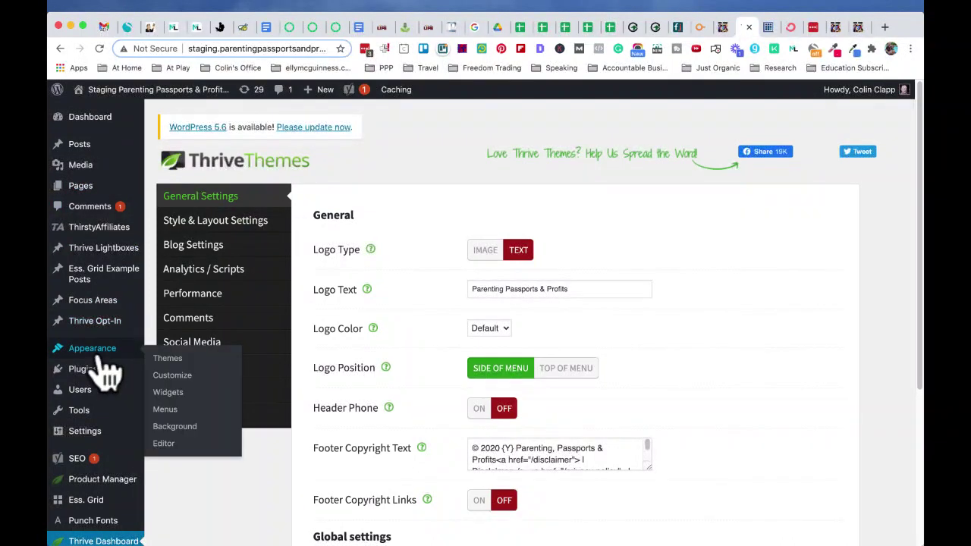
# Step: Open the Customizer, then move to Thrive's 404 Page text with [current_year], [y] and {Y}
pyautogui.click(172, 375)
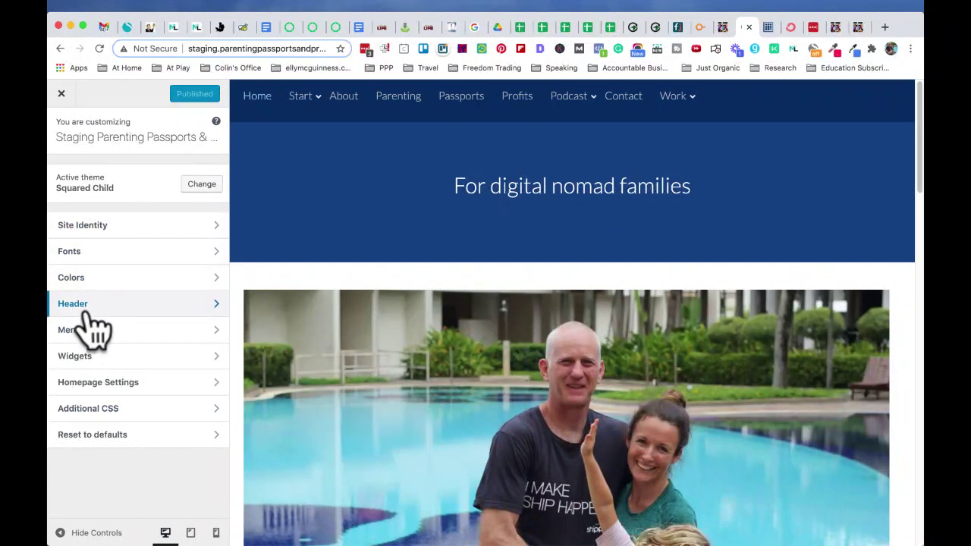
pyautogui.click(721, 27)
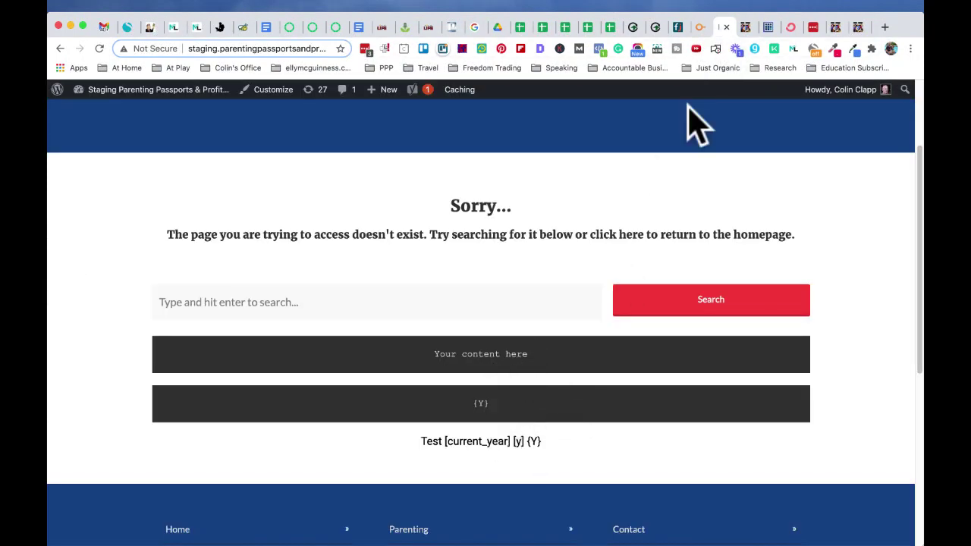
pyautogui.click(768, 28)
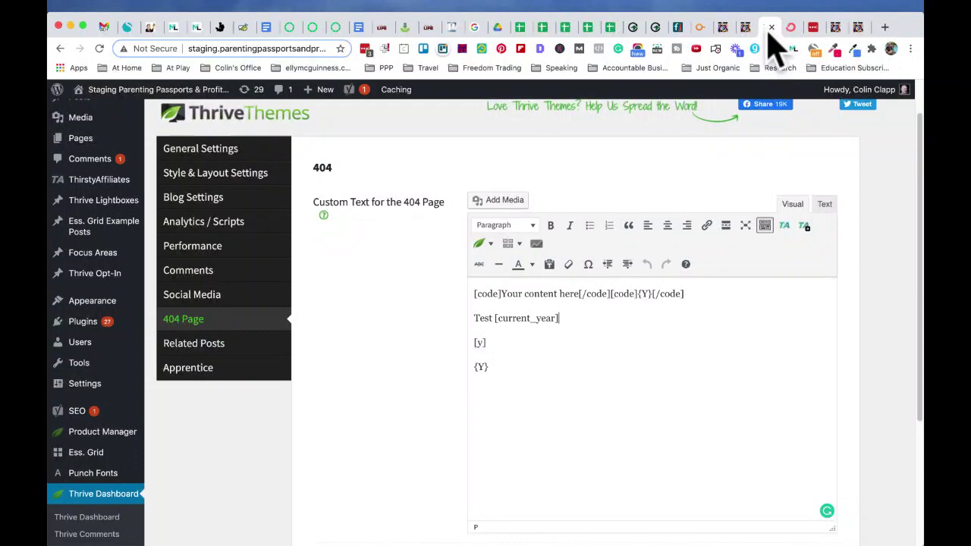